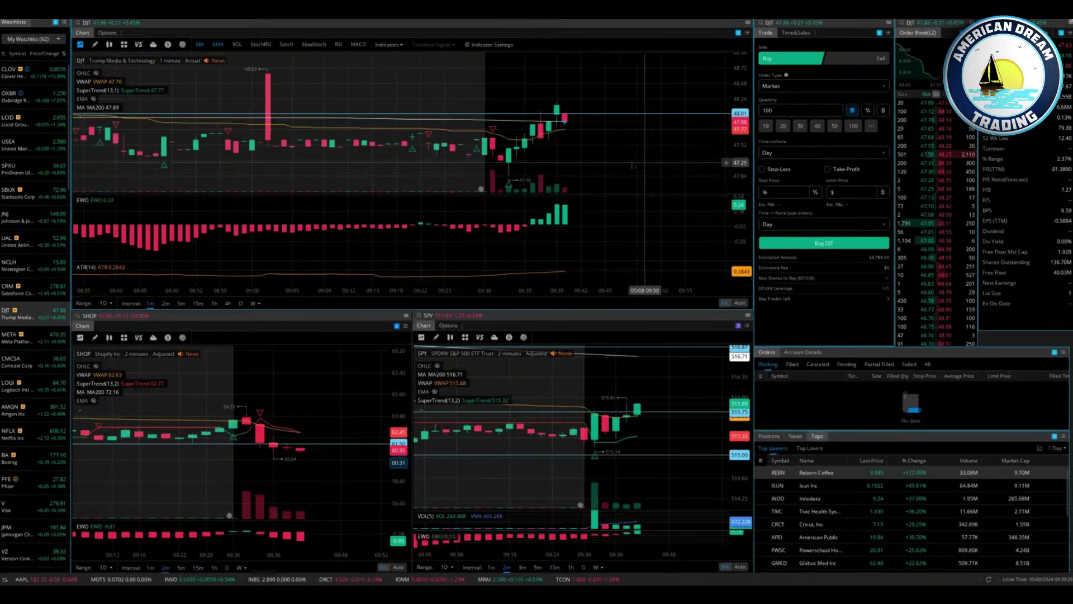
Raise the horizontal price level line above the current price on the DJT chart to 48.50.
scroll(591, 137, "down", 2)
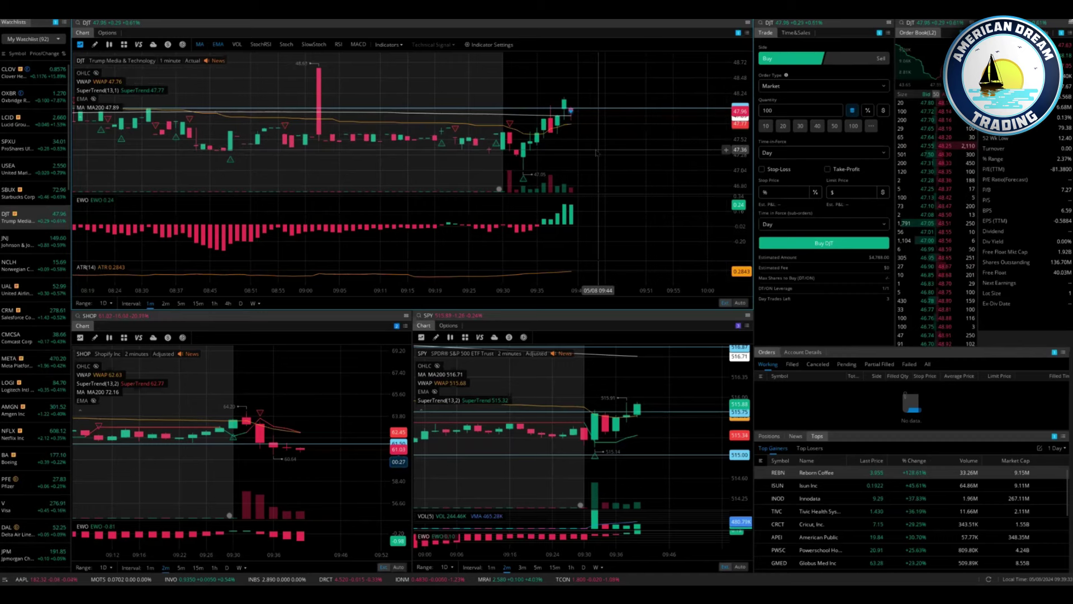
scroll(595, 150, "down", 3)
scroll(596, 152, "up", 2)
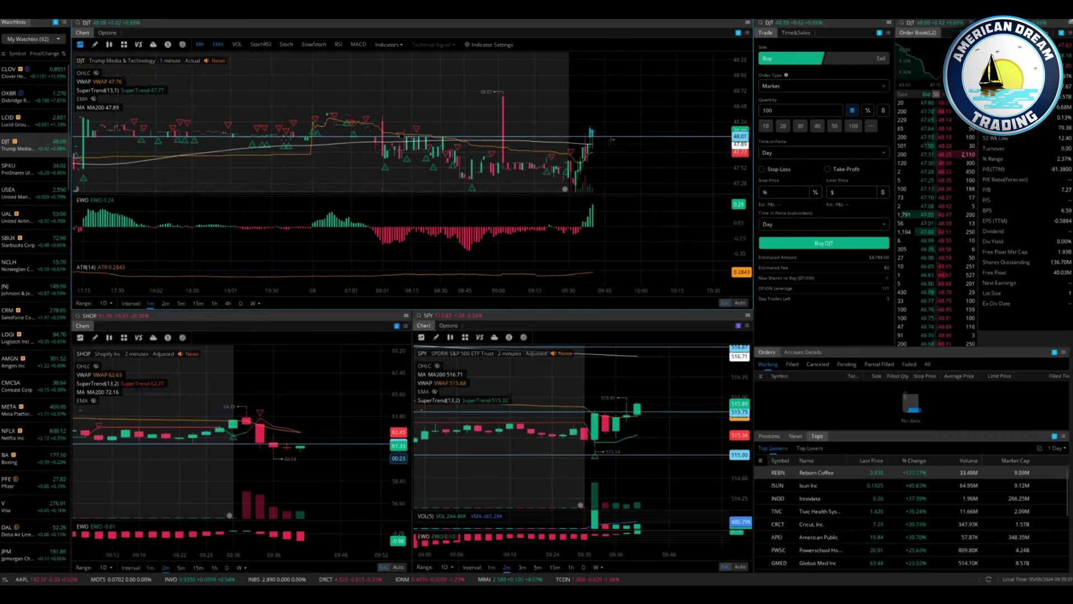
left_click_drag(613, 137, 611, 114)
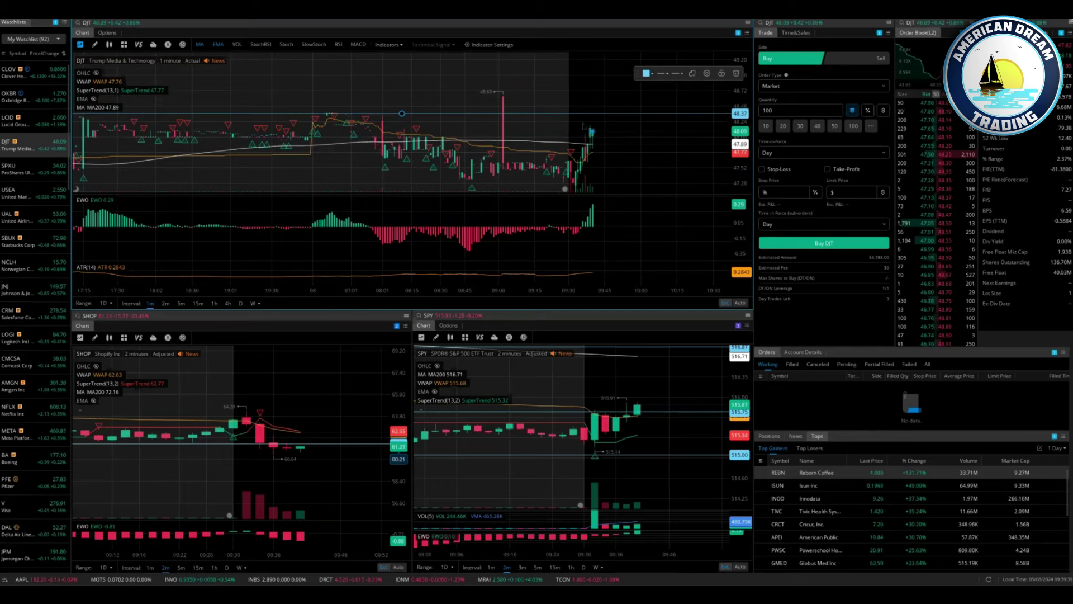
left_click_drag(338, 152, 302, 157)
left_click_drag(596, 120, 598, 110)
Examine DJT's one-minute price action, from the earlier sessions up to the candles since the market open.
left_click_drag(313, 177, 589, 143)
mouse_move(412, 161)
left_mouse_down()
mouse_move(642, 144)
mouse_move(600, 135)
mouse_move(246, 141)
left_mouse_up()
left_click_drag(557, 129, 468, 135)
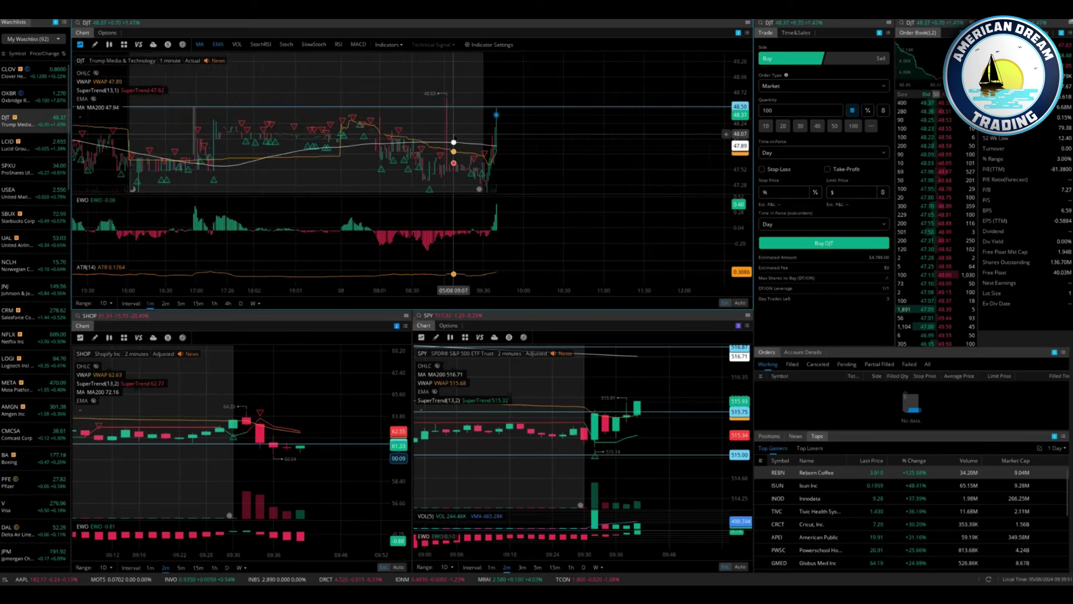
scroll(464, 137, "up", 5)
scroll(453, 137, "up", 1)
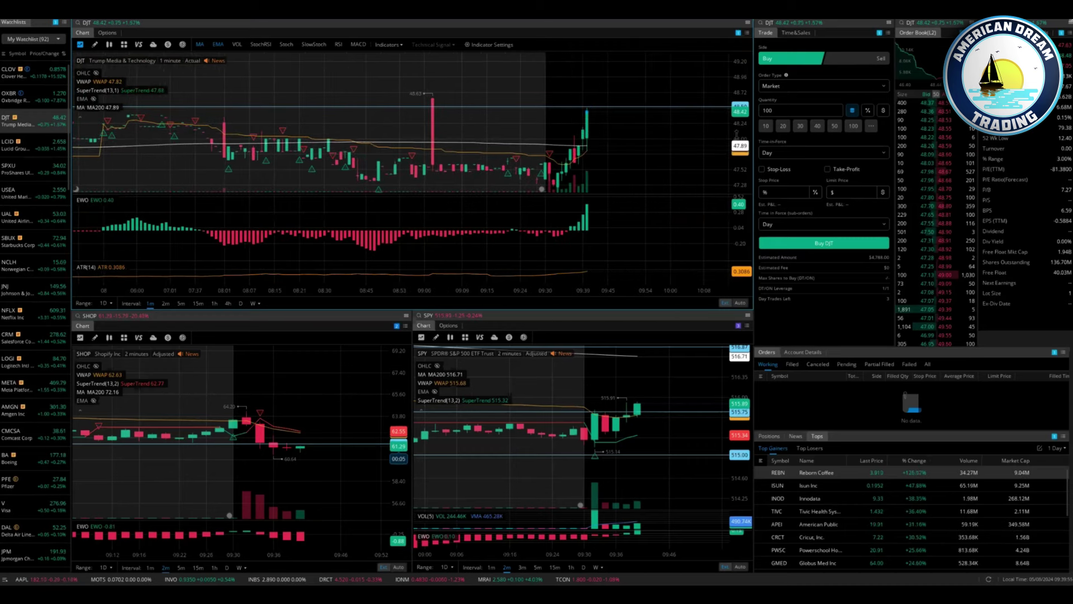
scroll(571, 155, "up", 3)
left_click_drag(537, 156, 564, 161)
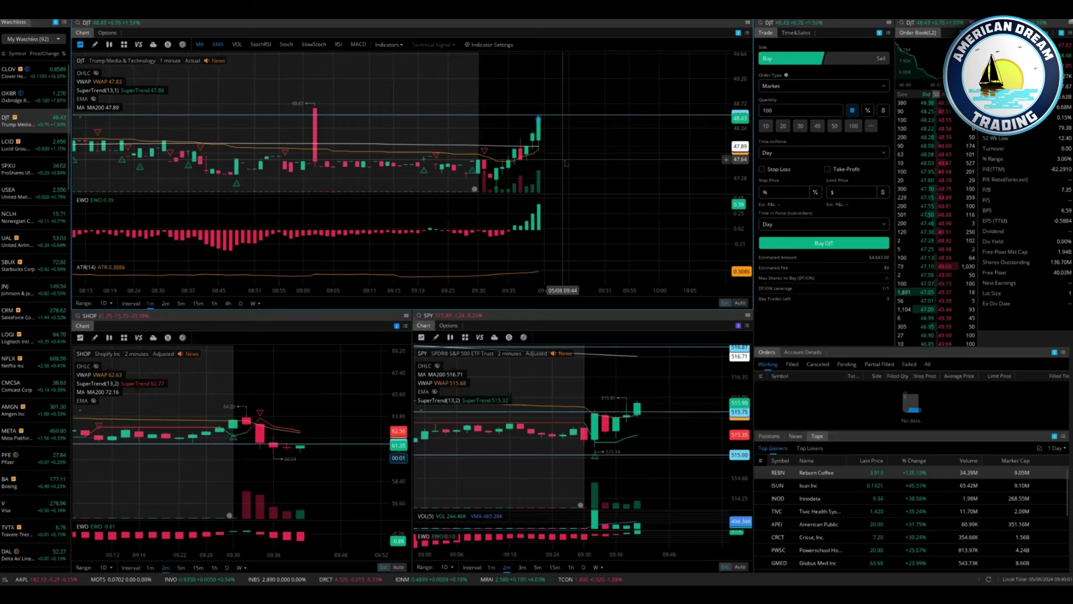
left_click_drag(567, 161, 571, 160)
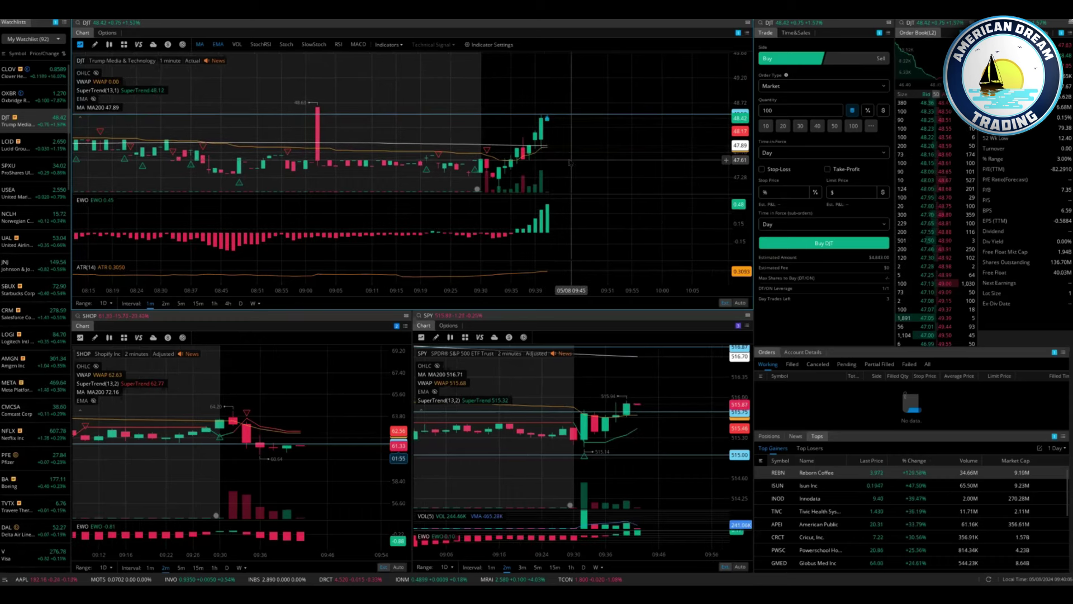
Load SPY into the main chart and bring its latest candles into view.
left_click(133, 24)
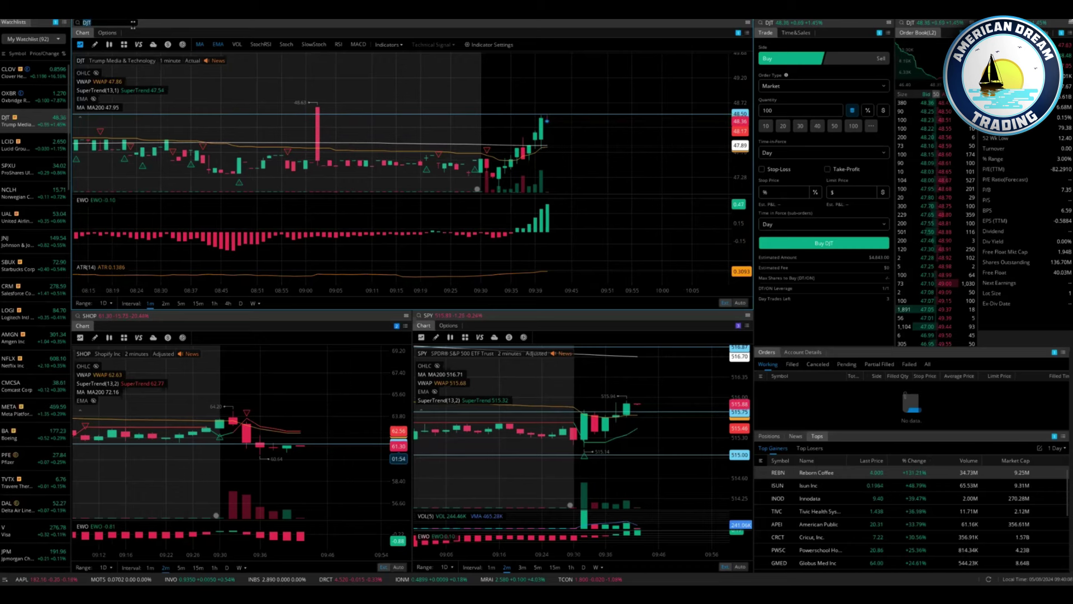
type("SPY")
key("Return")
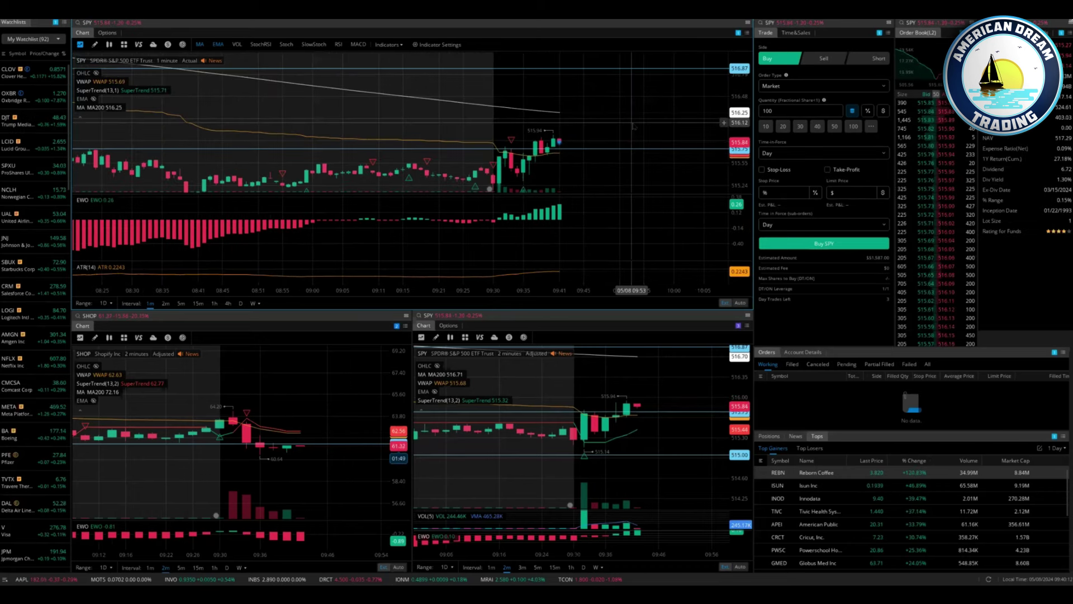
left_click_drag(600, 140, 596, 131)
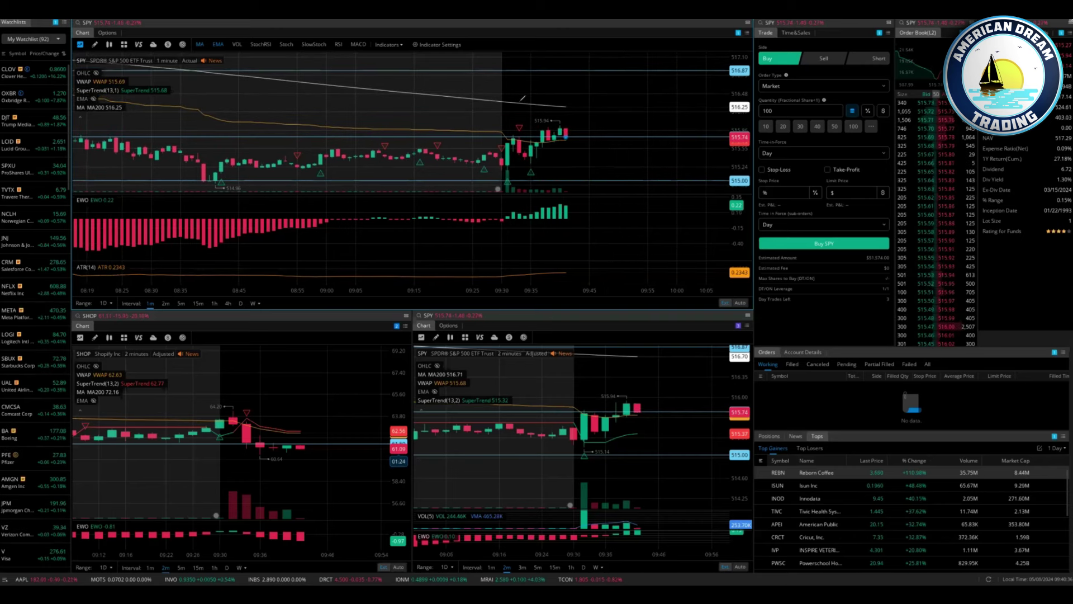
Trace SPY's MA200 and VWAP lines, label them "200 M" and "VWAP", draw an arrow between them and write "REWARD" in the gap.
mouse_move(496, 99)
left_mouse_down()
mouse_move(626, 109)
mouse_move(604, 107)
left_mouse_up()
left_click_drag(614, 98, 663, 102)
left_click_drag(535, 138, 641, 140)
left_click_drag(588, 149, 599, 149)
left_click_drag(602, 150, 616, 147)
left_click_drag(620, 156, 630, 154)
left_click_drag(623, 151, 630, 150)
left_click_drag(633, 143, 635, 149)
left_click_drag(560, 130, 571, 116)
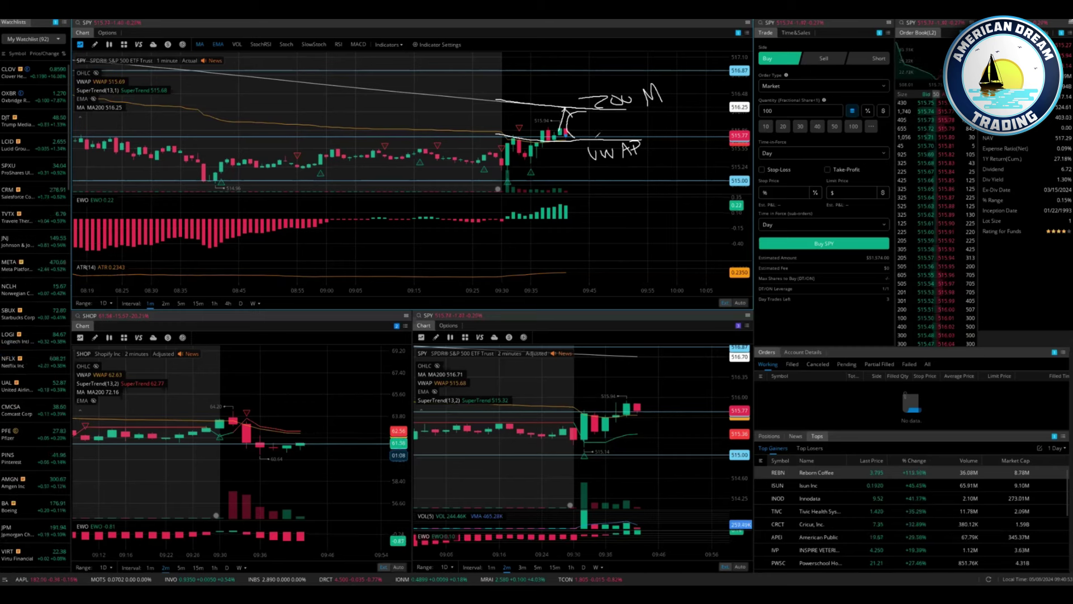
left_click_drag(586, 111, 581, 112)
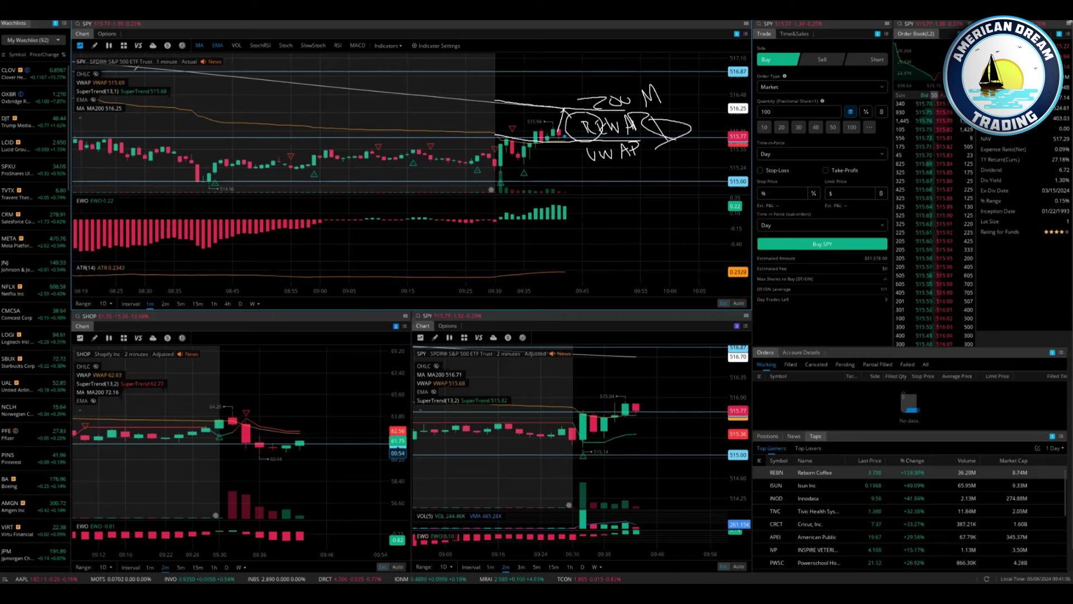
Draw a curved downward arrow over SPY's price trend and handwrite "Calls" and "Against Grain" beside the chart.
mouse_move(153, 78)
left_mouse_down()
mouse_move(447, 117)
mouse_move(458, 143)
mouse_move(435, 137)
left_mouse_up()
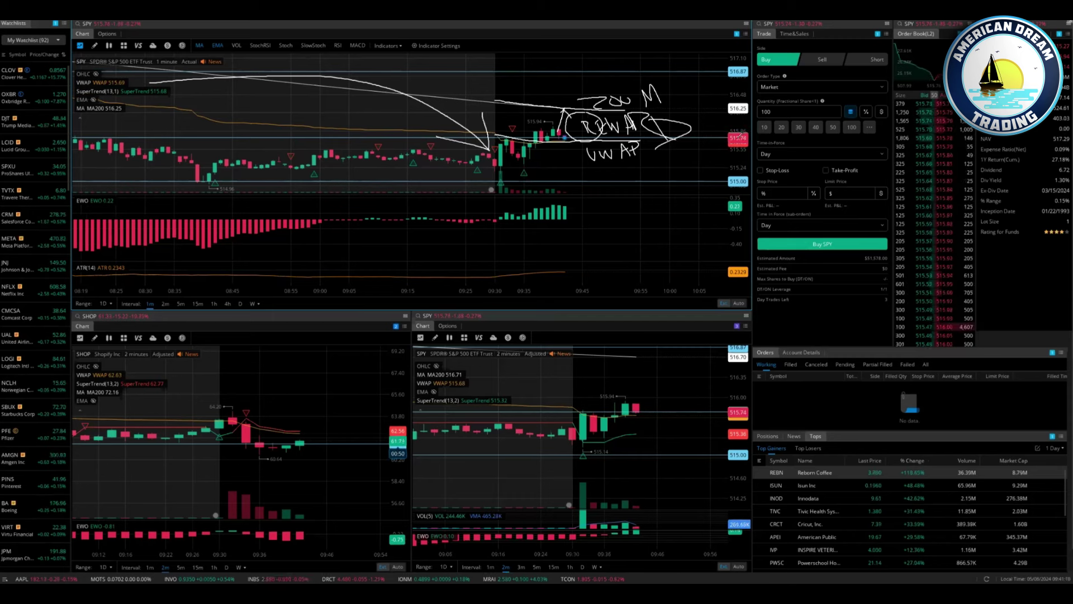
left_click_drag(807, 130, 798, 159)
left_click_drag(652, 226, 836, 149)
mouse_move(724, 233)
left_mouse_down()
mouse_move(719, 269)
mouse_move(738, 233)
left_mouse_up()
left_click_drag(767, 227, 752, 262)
mouse_move(779, 214)
left_mouse_down()
mouse_move(772, 232)
mouse_move(809, 215)
left_mouse_up()
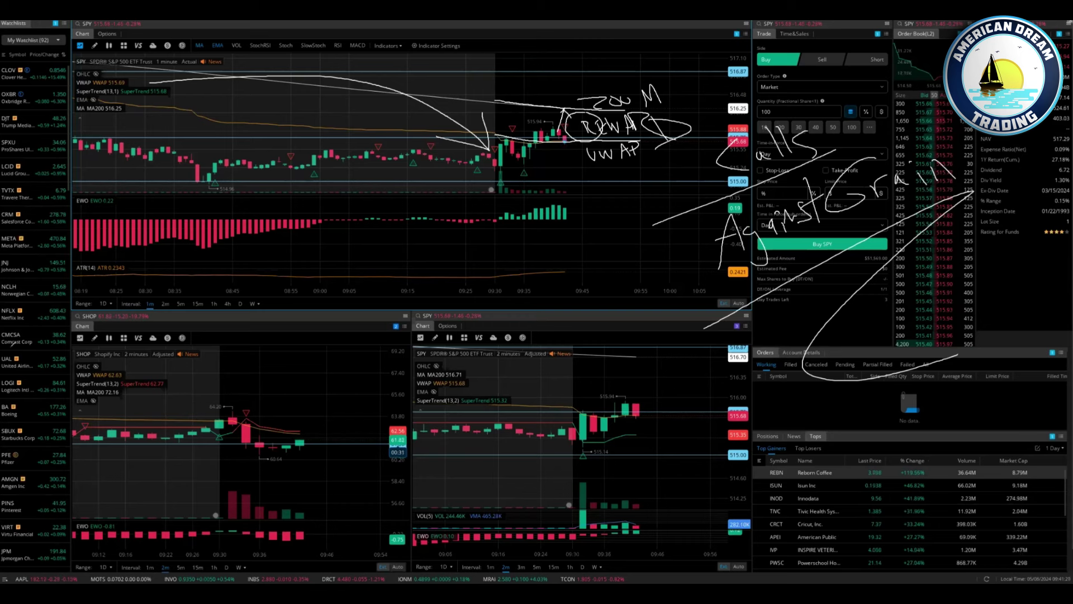
Clear the handwritten markup and switch the main SPY chart to the 2-minute interval, enlarging the latest candles.
key("Escape")
left_click(166, 304)
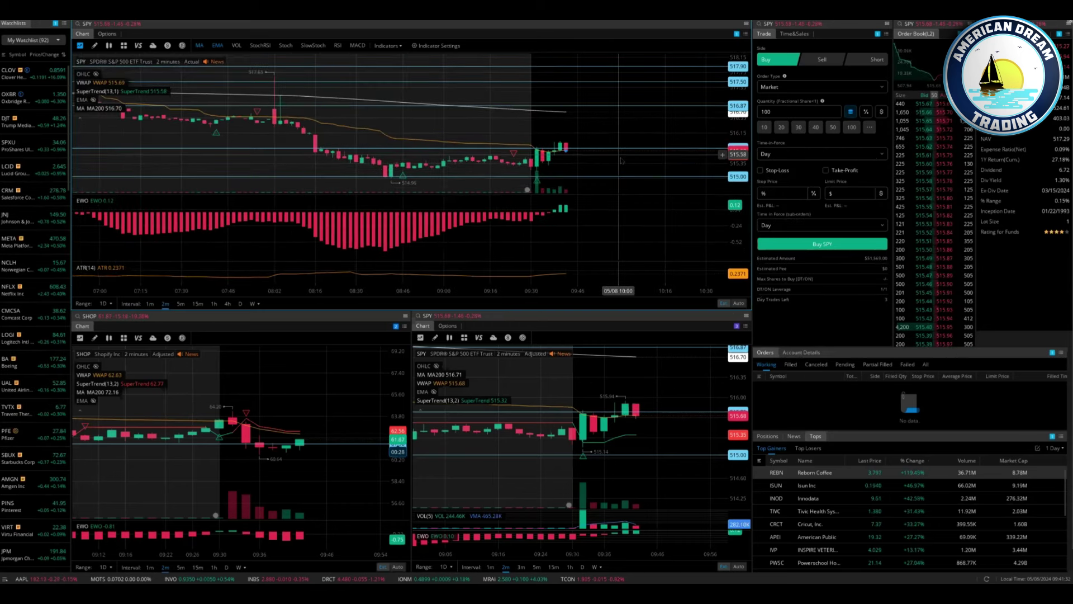
scroll(608, 147, "up", 5)
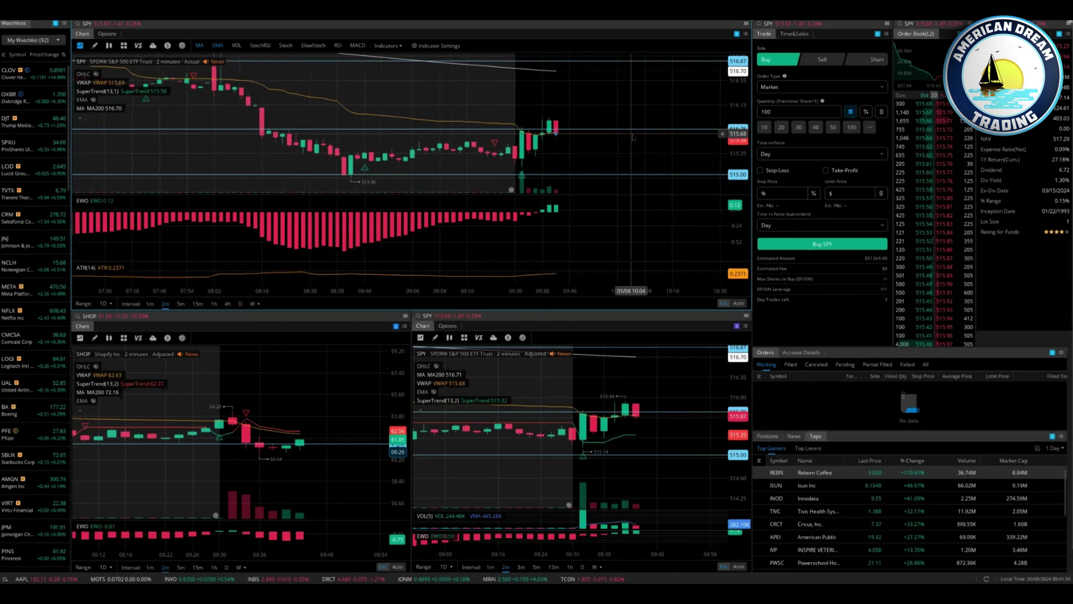
left_click_drag(599, 149, 603, 144)
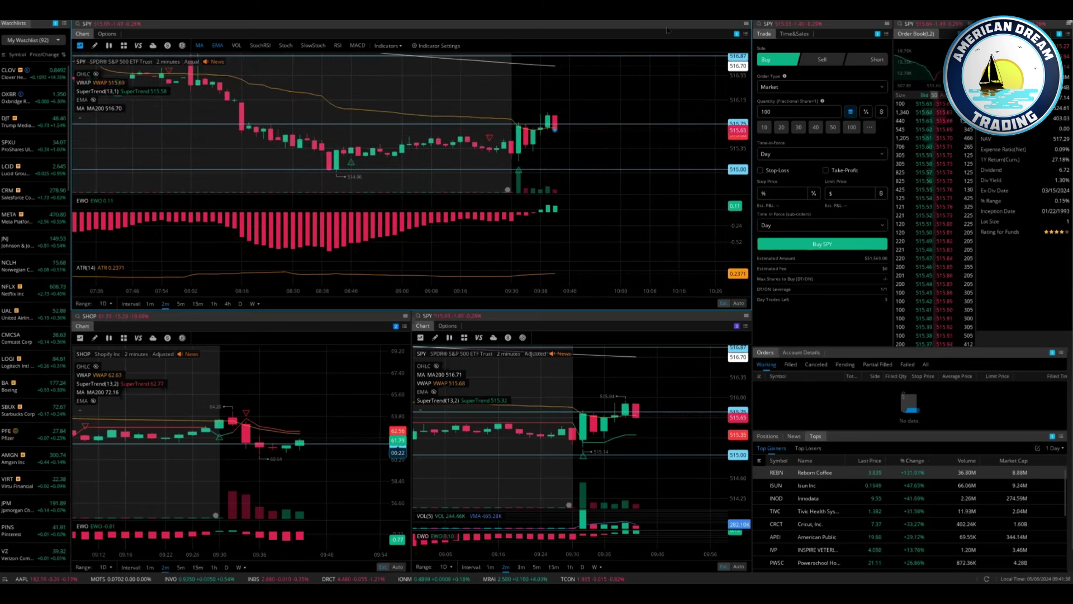
Circle SPY's green EWO bars and its latest candles, and draw an arrow pointing down to the EWO bars.
left_click_drag(557, 198, 556, 198)
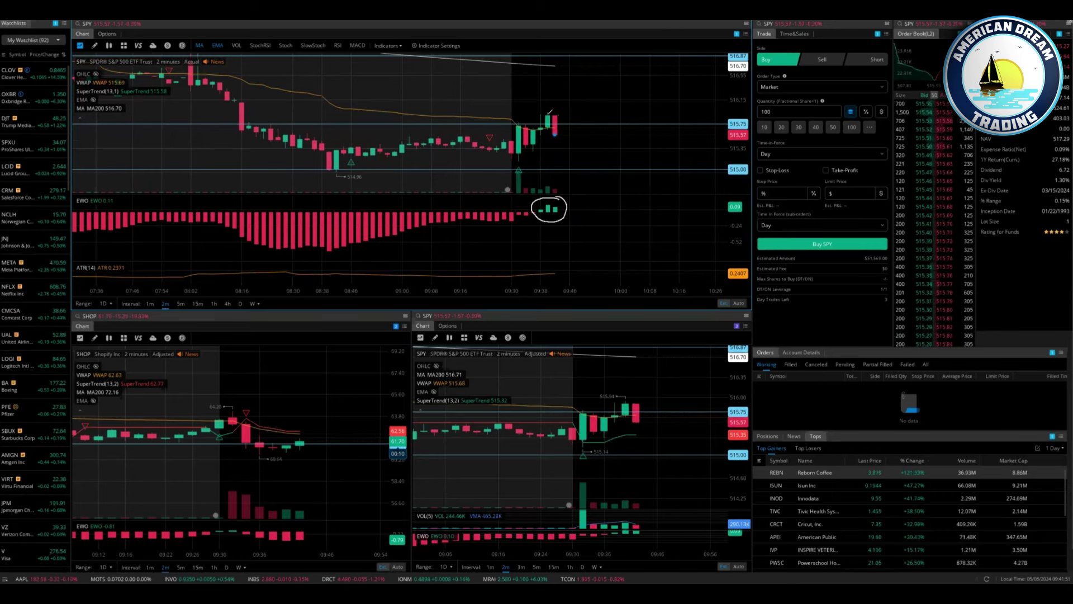
mouse_move(559, 112)
left_mouse_down()
mouse_move(549, 148)
mouse_move(556, 114)
left_mouse_up()
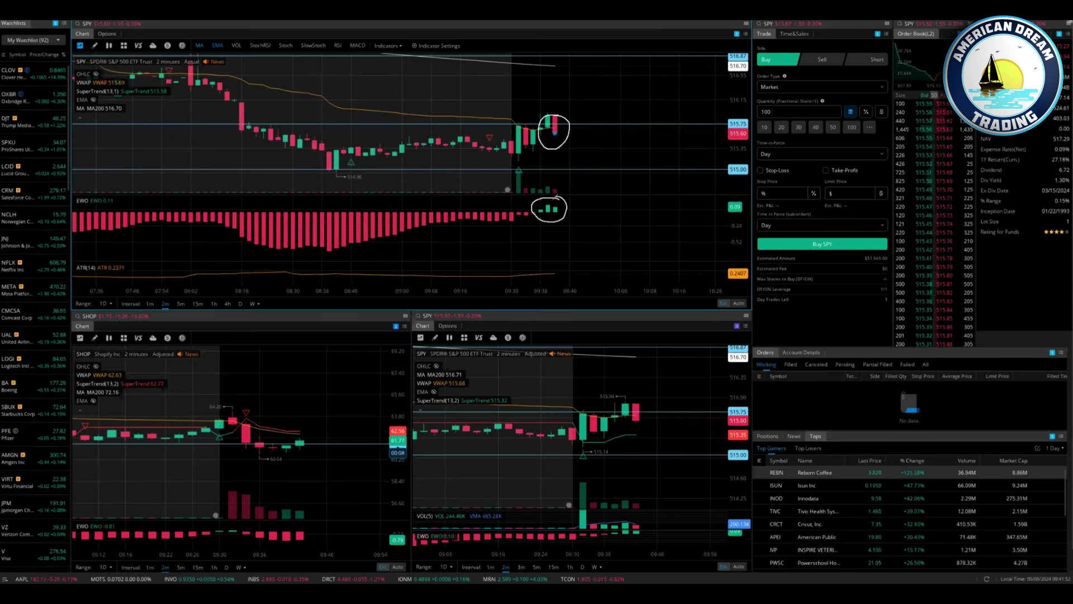
left_click_drag(545, 174, 553, 194)
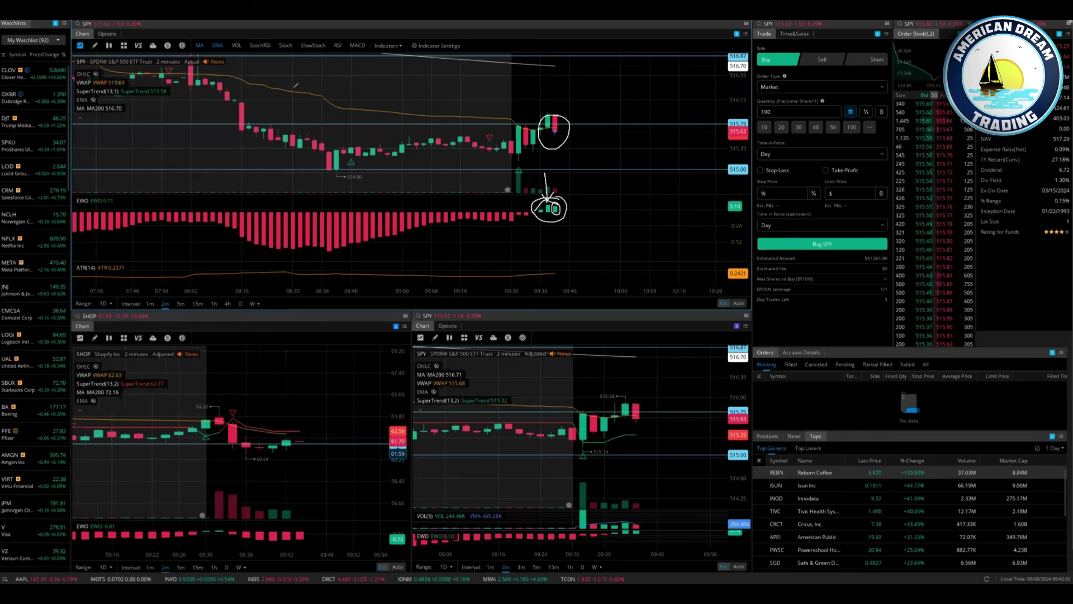
Sketch a curved downward arrow over SPY's trend, circle the candles since the open and cross them out.
left_click_drag(291, 89, 518, 71)
left_click_drag(657, 100, 666, 126)
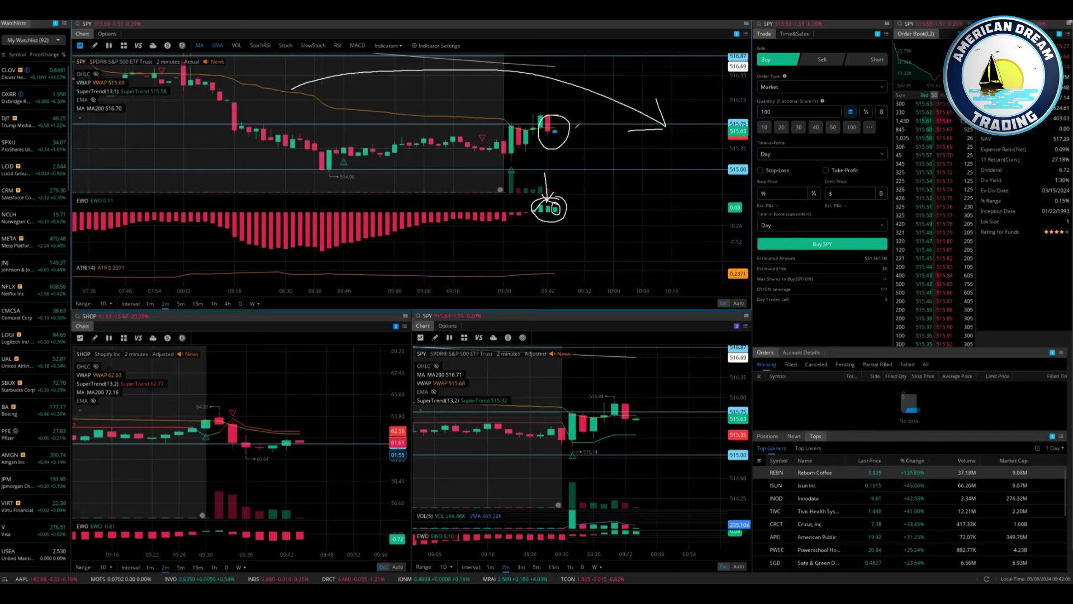
mouse_move(566, 114)
left_mouse_down()
mouse_move(481, 132)
mouse_move(526, 114)
left_mouse_up()
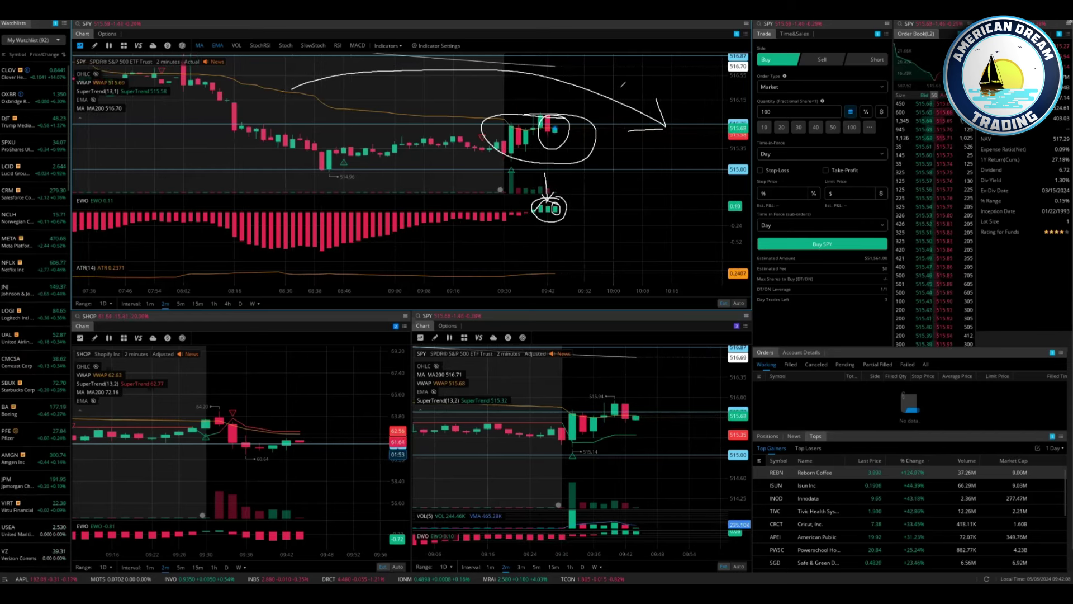
left_click_drag(473, 244, 620, 88)
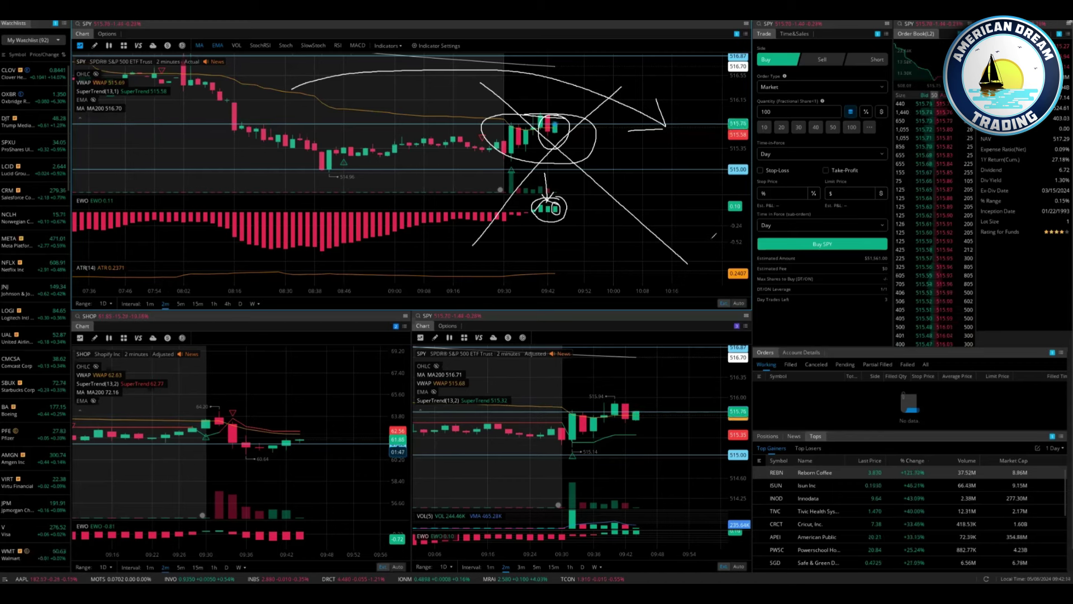
left_click_drag(784, 240, 813, 246)
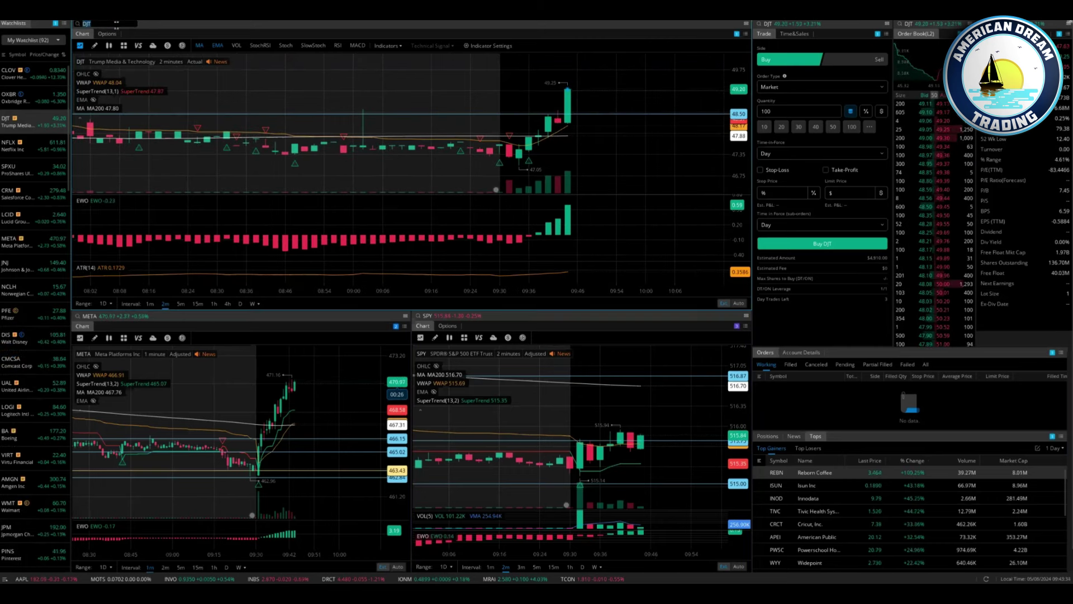
Load QQQ into the main chart.
type("QQQ")
key("Return")
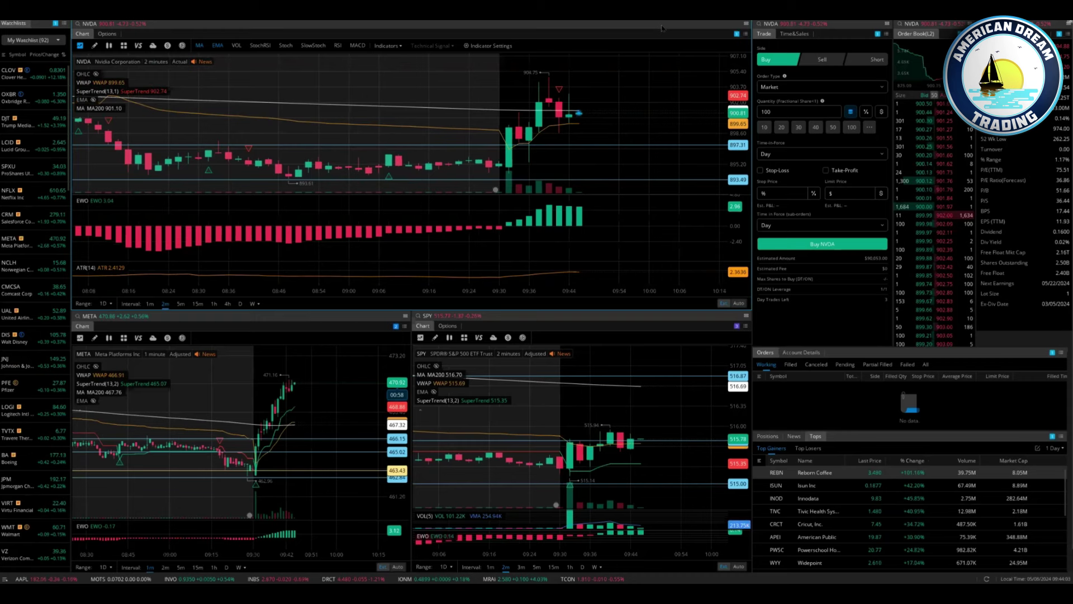
Circle NVDA's latest candles with an upward curve, and sketch two crossing curves below with their intersection circled.
mouse_move(575, 91)
left_mouse_down()
mouse_move(579, 131)
mouse_move(582, 97)
mouse_move(615, 105)
mouse_move(657, 63)
left_mouse_up()
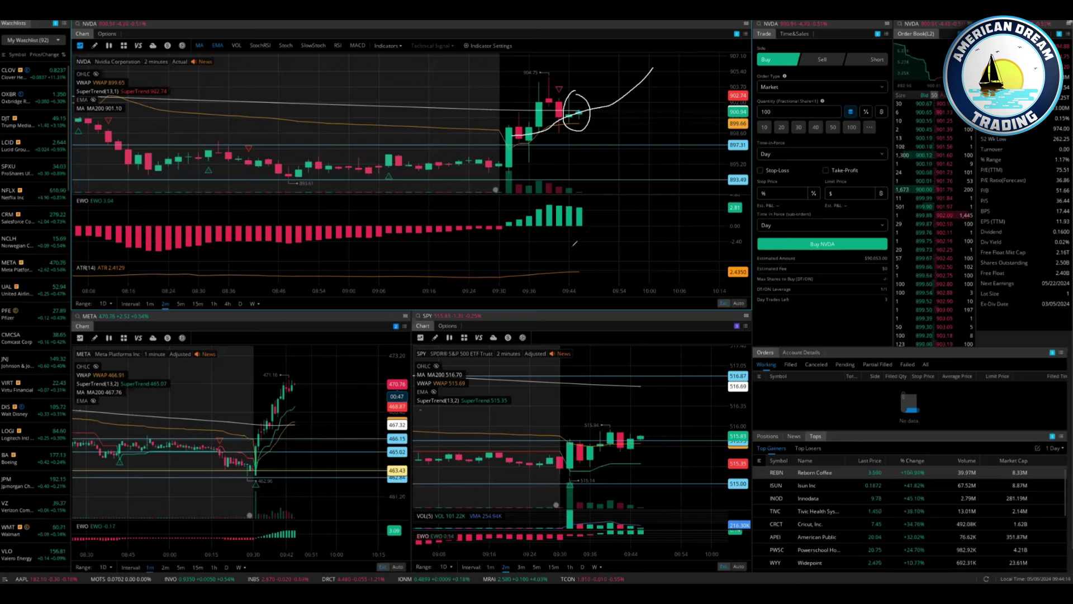
mouse_move(552, 280)
left_mouse_down()
mouse_move(606, 247)
mouse_move(701, 227)
left_mouse_up()
left_click_drag(591, 293, 689, 194)
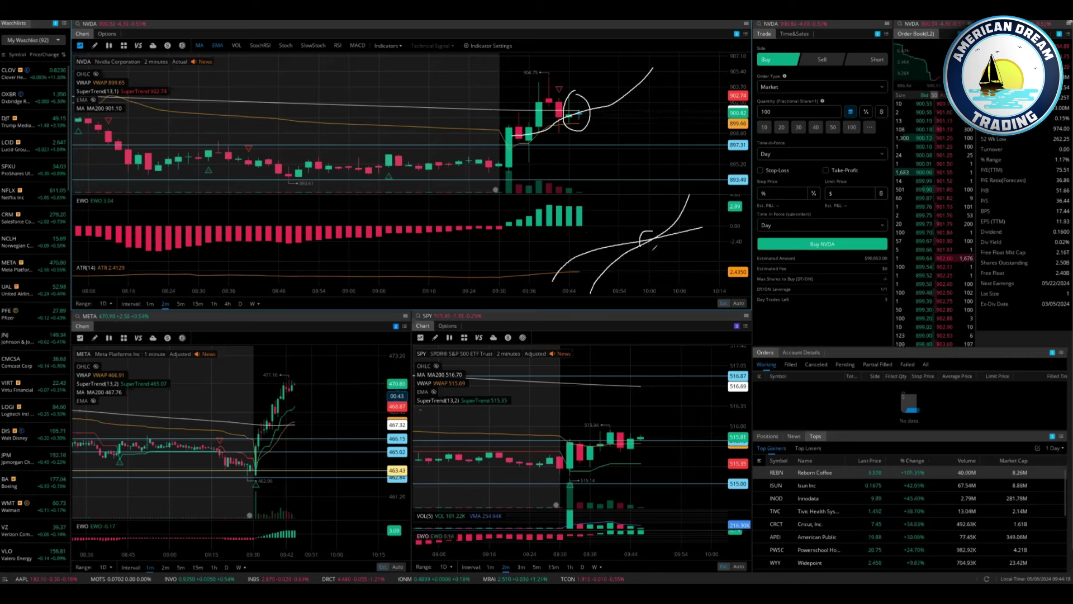
left_click_drag(662, 248, 668, 232)
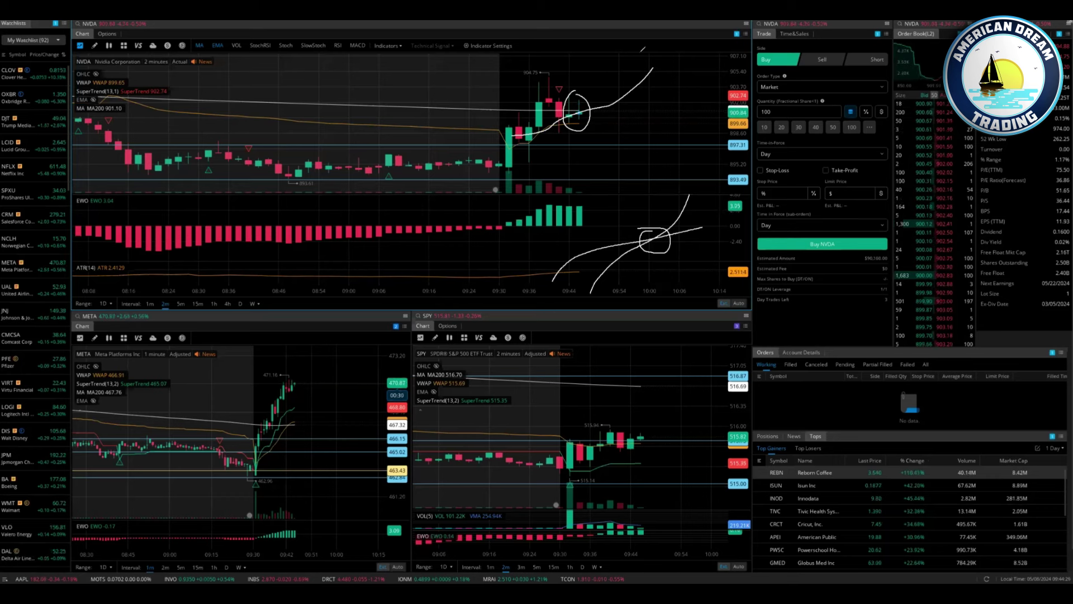
Trace NVDA's MA200 line through the latest candles and add freehand strokes beyond them.
left_click_drag(470, 104, 581, 109)
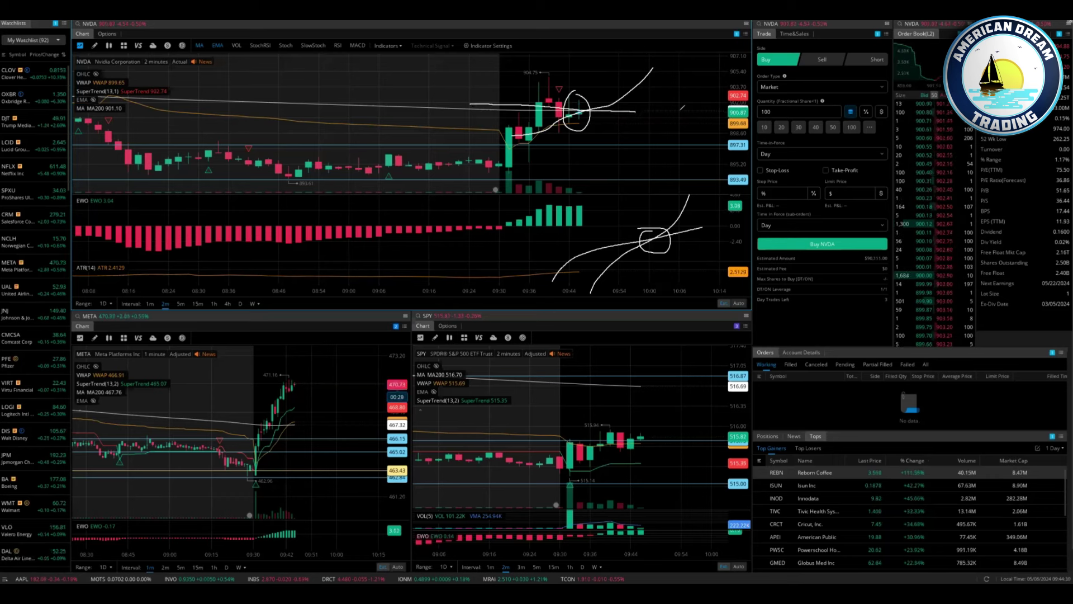
left_click_drag(681, 110, 796, 106)
mouse_move(665, 90)
left_mouse_down()
mouse_move(685, 99)
mouse_move(765, 62)
left_mouse_up()
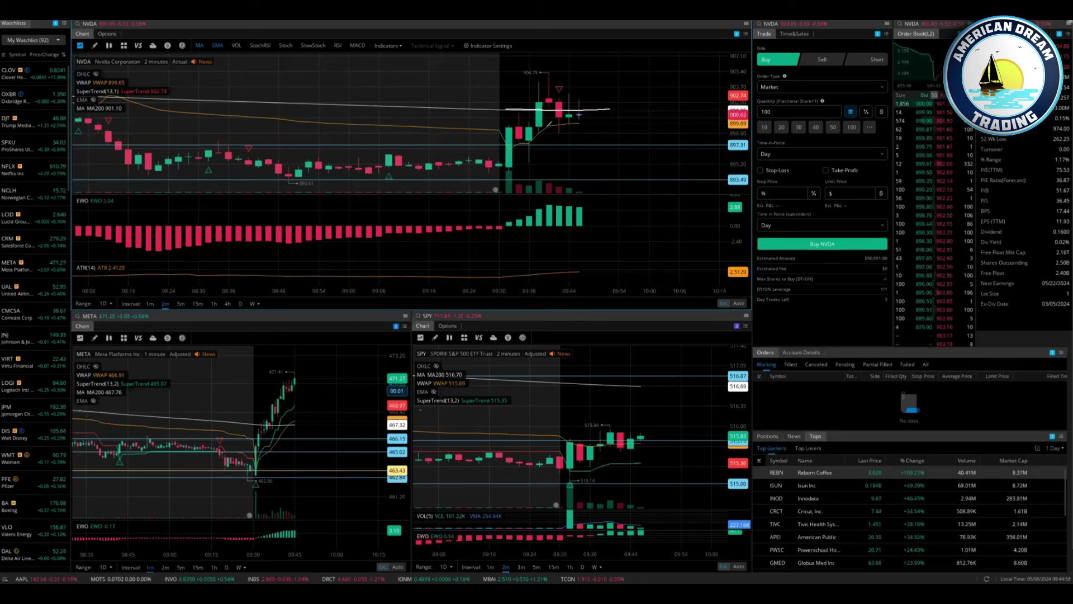
Trace NVDA's VWAP line, circle the price between it and MA200, and draw an arrow up to that area.
left_click_drag(634, 120, 670, 122)
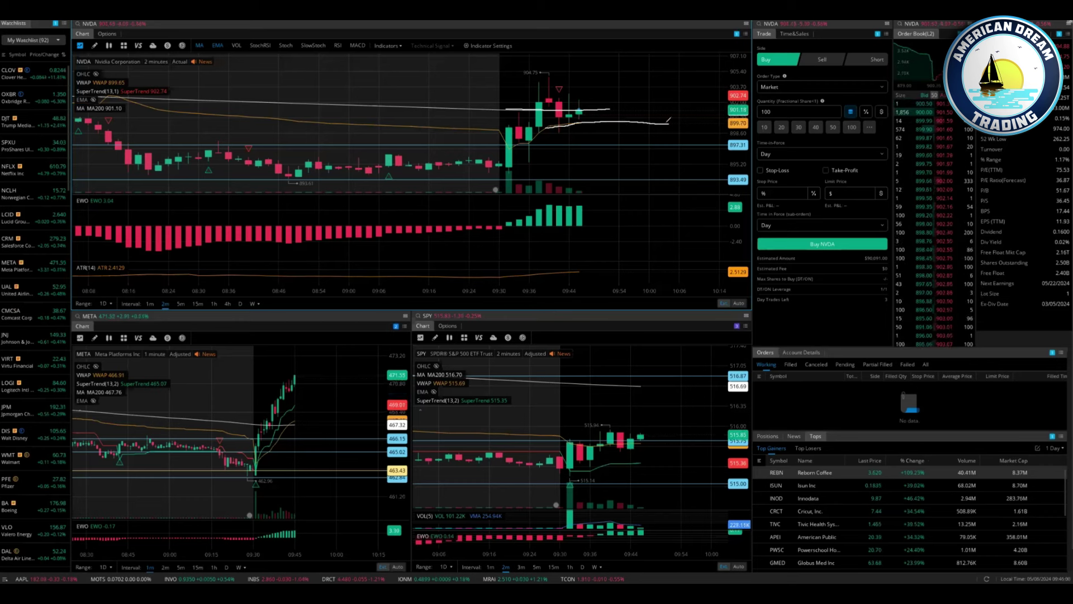
mouse_move(591, 108)
left_mouse_down()
mouse_move(557, 118)
mouse_move(604, 116)
left_mouse_up()
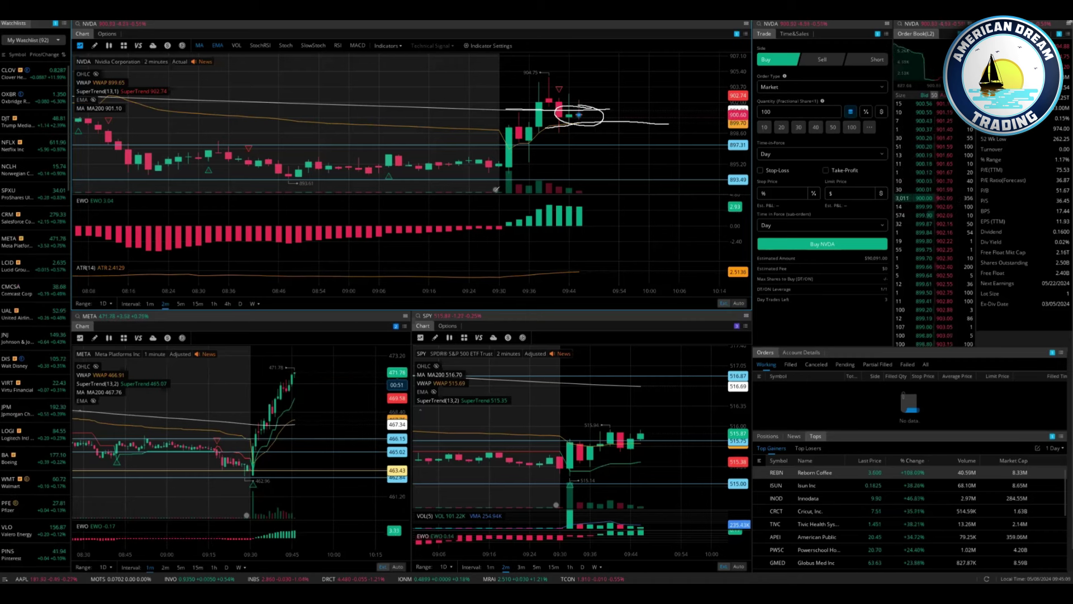
mouse_move(493, 194)
left_mouse_down()
mouse_move(573, 125)
mouse_move(580, 142)
left_mouse_up()
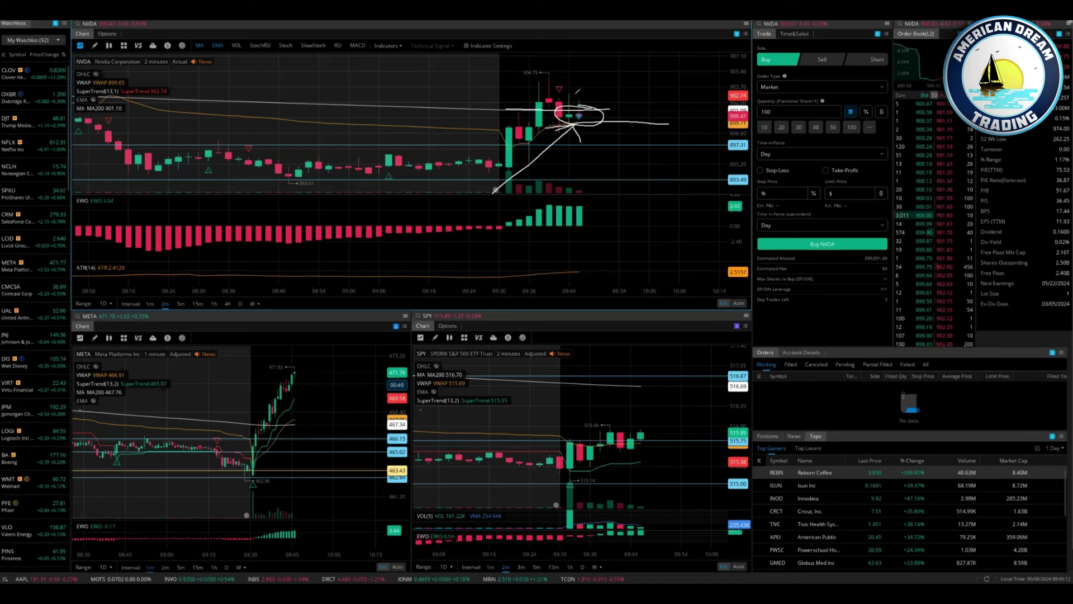
mouse_move(531, 95)
left_mouse_down()
mouse_move(594, 91)
mouse_move(608, 73)
left_mouse_up()
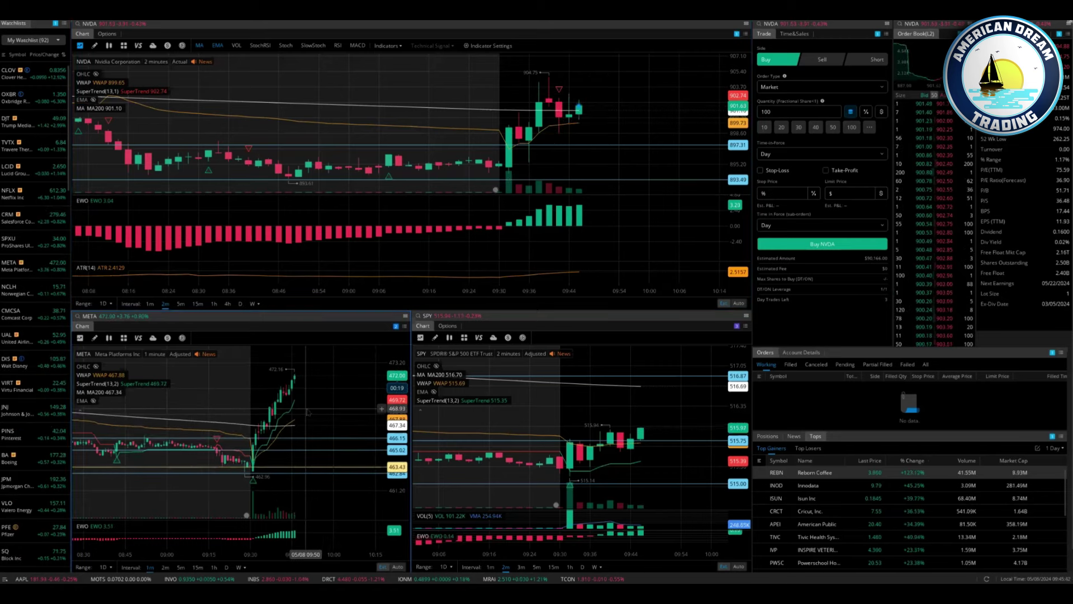
Rescale the META chart to a wider price range and examine its rally since the open.
scroll(306, 392, "up", 3)
left_click_drag(396, 374, 394, 398)
scroll(336, 405, "up", 1)
left_click_drag(326, 404, 345, 404)
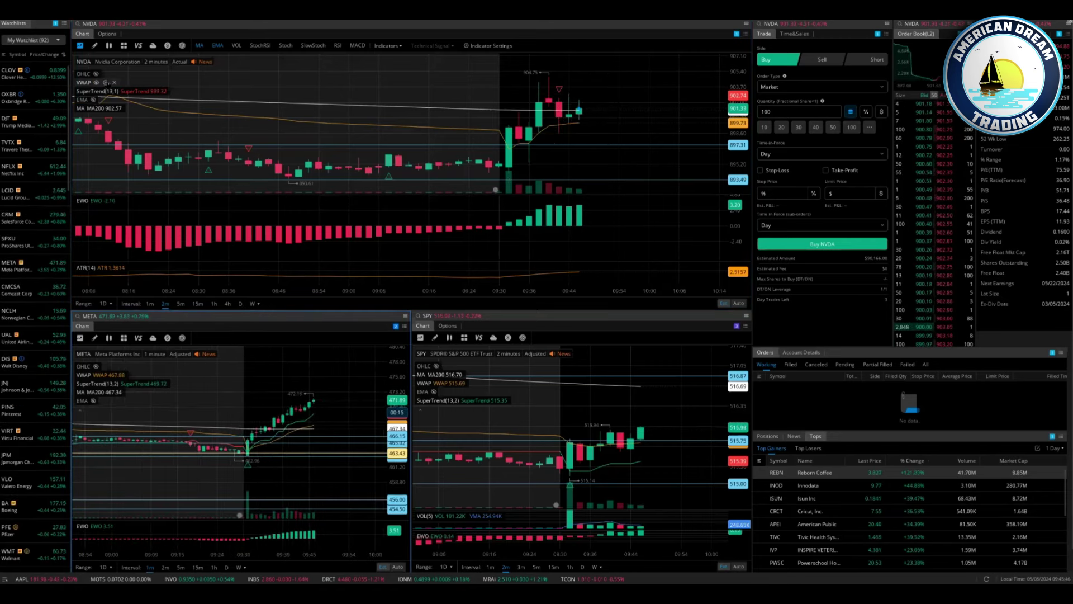
Load DJT from the watchlist into the main chart and show it at the 1-minute interval.
left_click(35, 124)
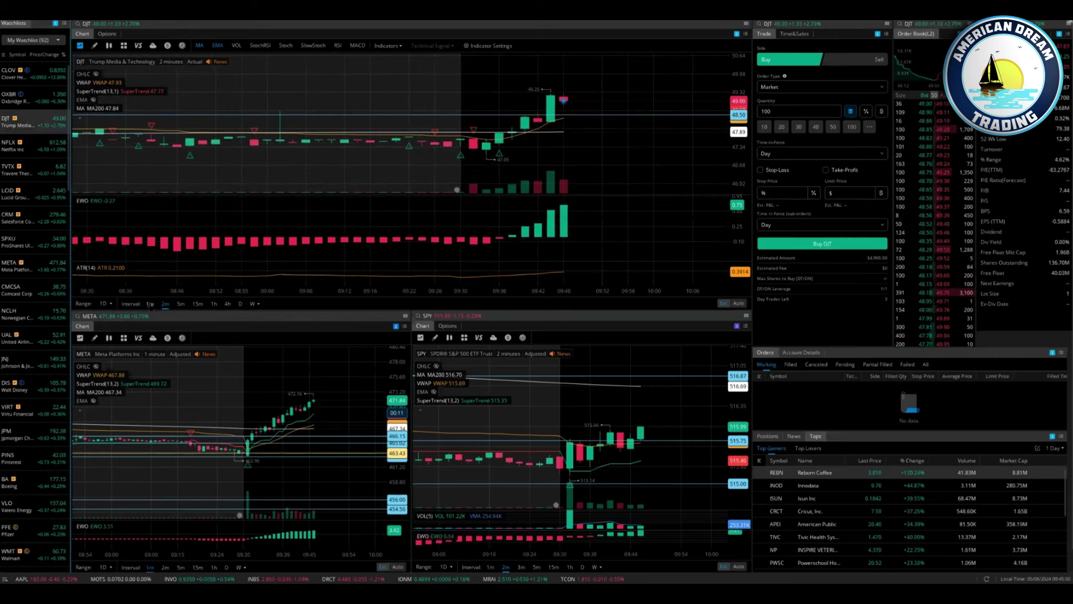
scroll(177, 134, "down", 1)
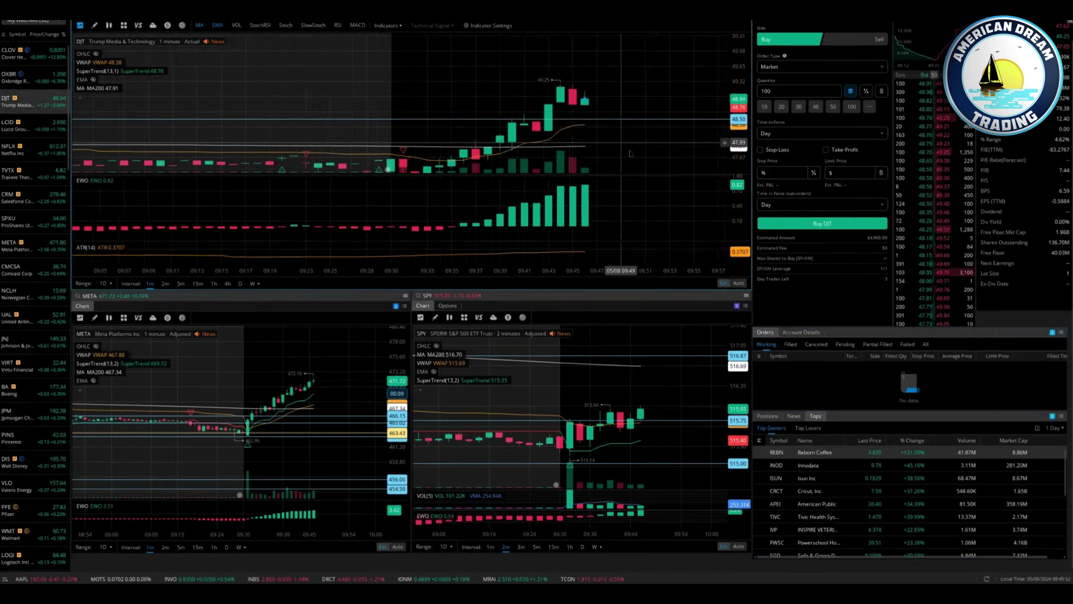